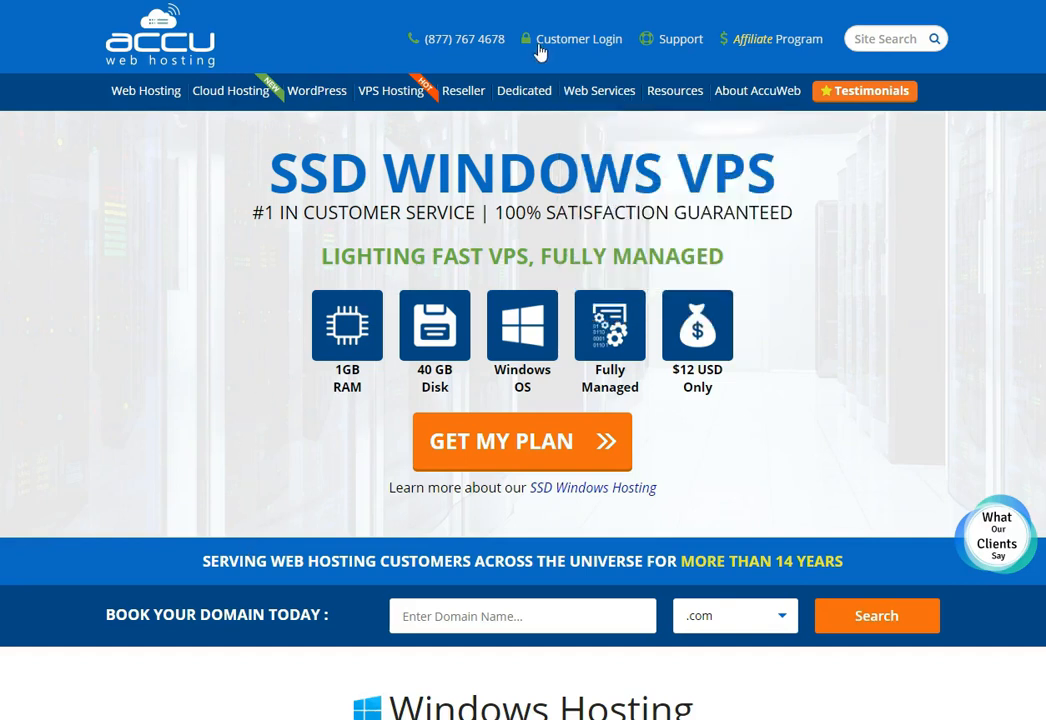
Log in to the AccuWeb customer portal with the saved account e-mail and the account password.
left_click(568, 44)
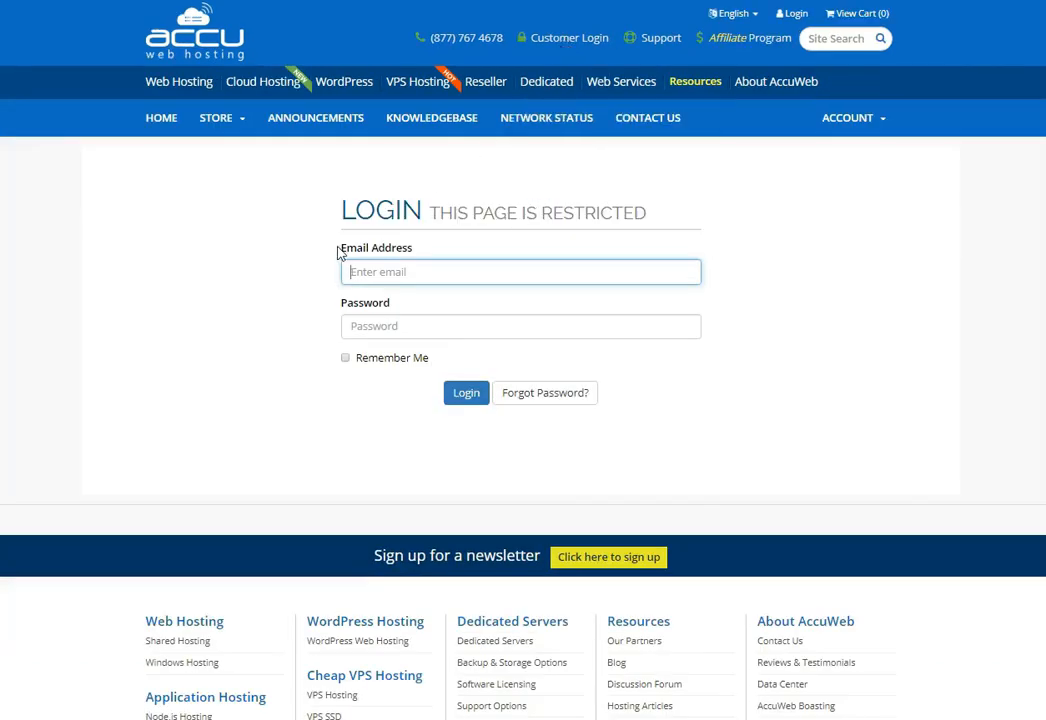
left_click(402, 271)
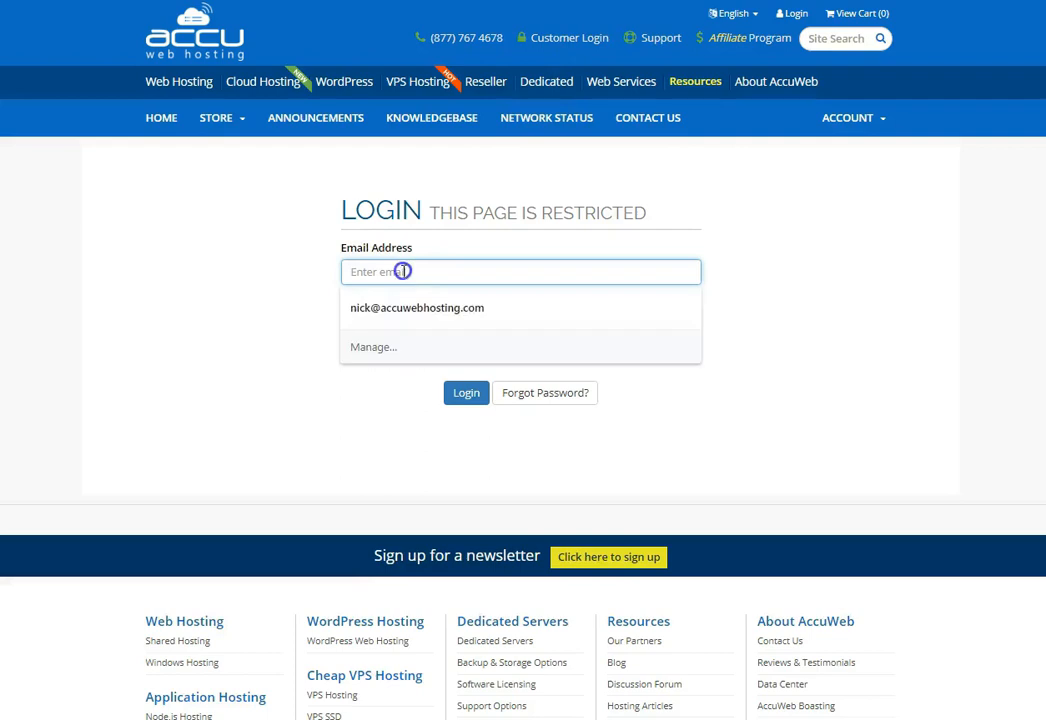
left_click(416, 308)
left_click(407, 326)
key("ctrl+v")
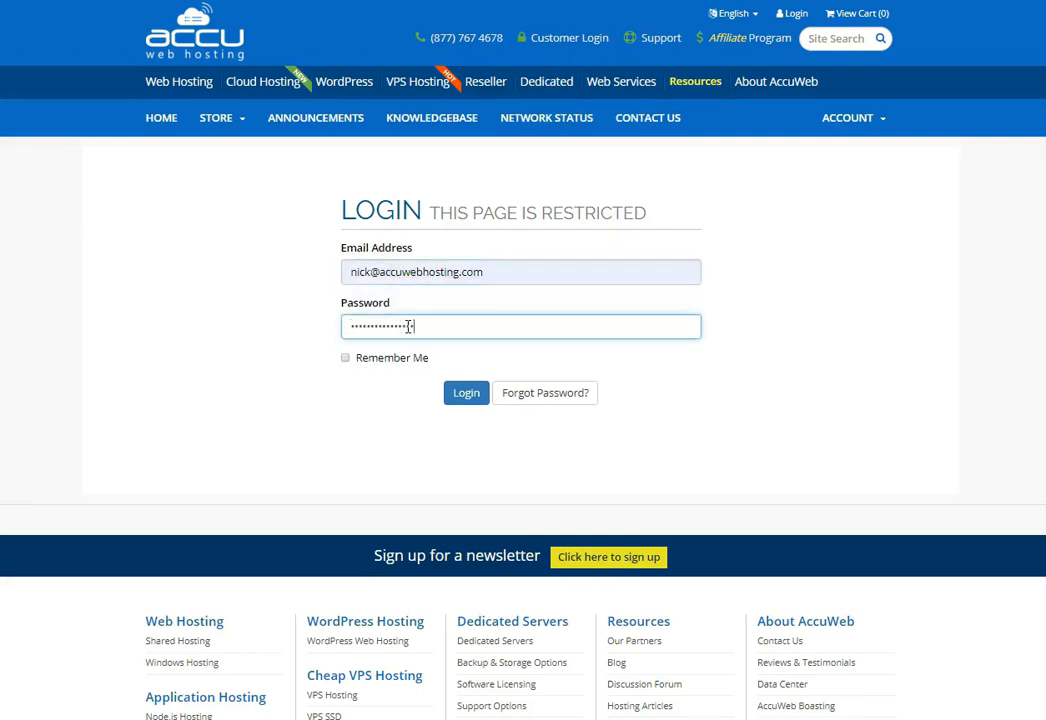
left_click(466, 394)
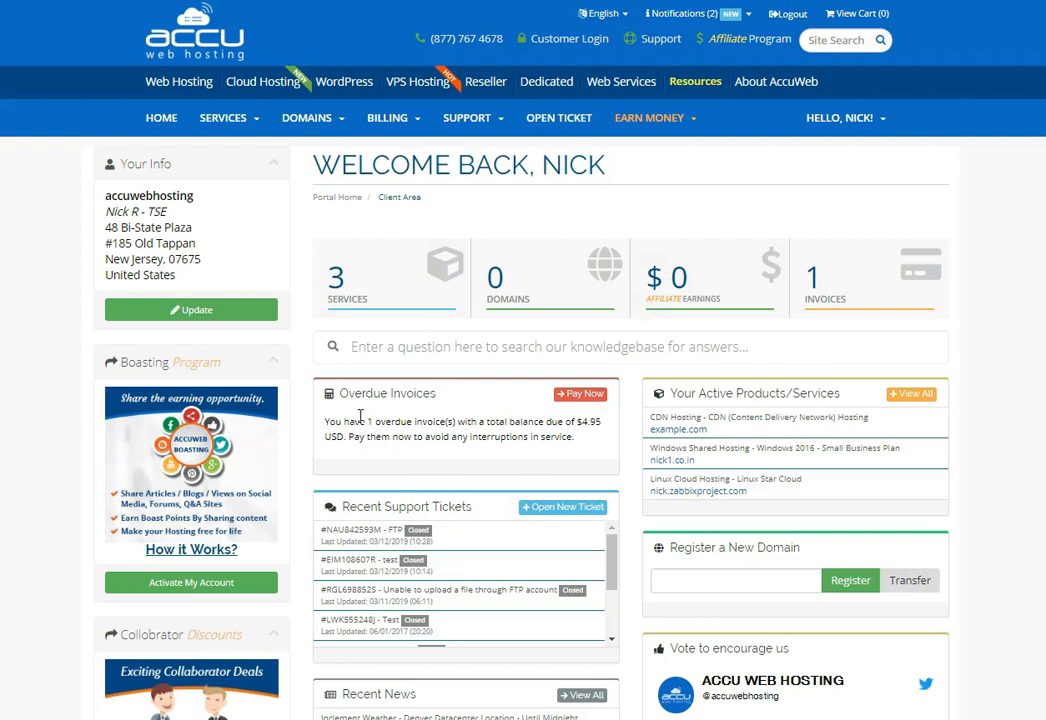
Open the active CDN (Content Delivery Network) Hosting service from My Services.
left_click(222, 120)
left_click(222, 124)
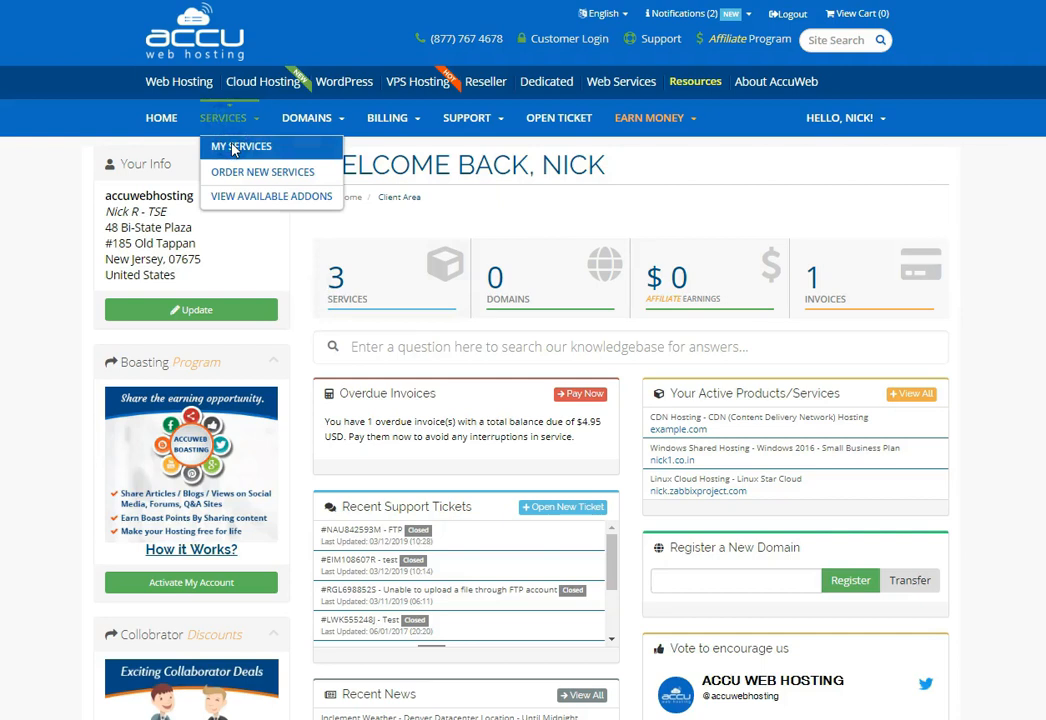
left_click(236, 147)
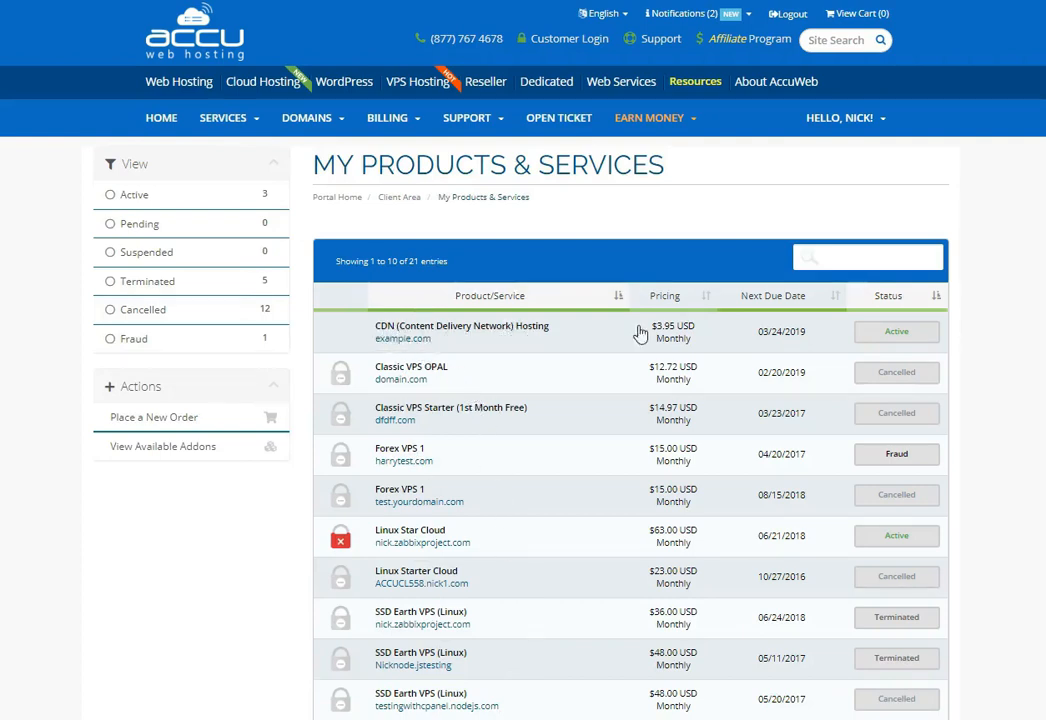
left_click(895, 335)
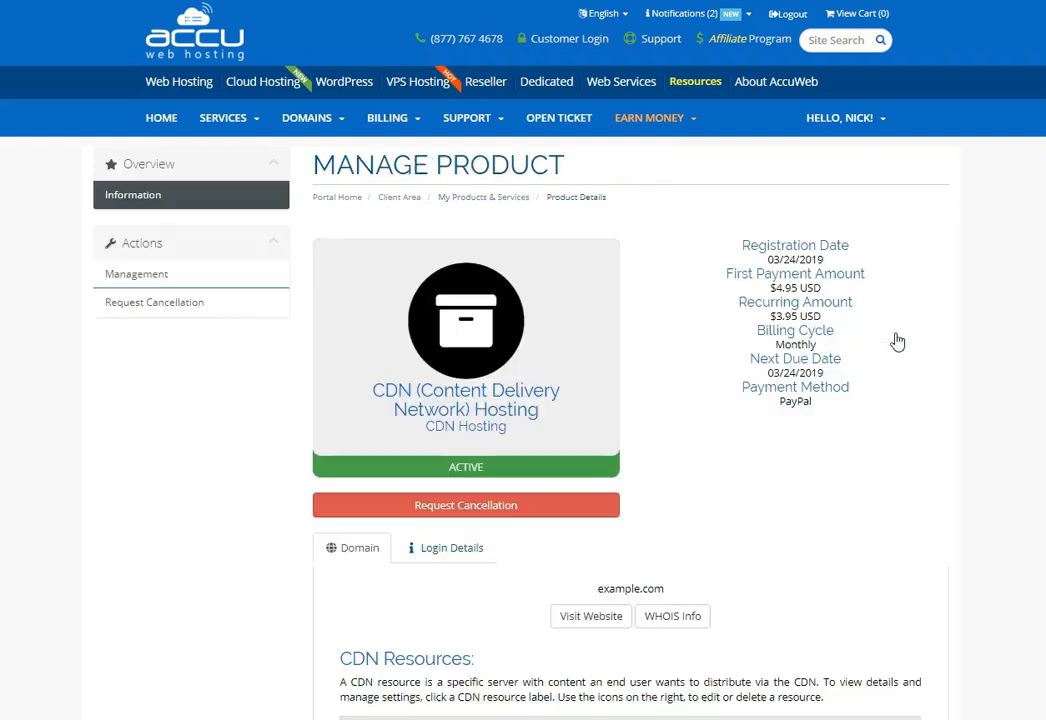
Start a new CDN resource of the HTTP PULL resource type.
scroll(876, 341, "down", 3)
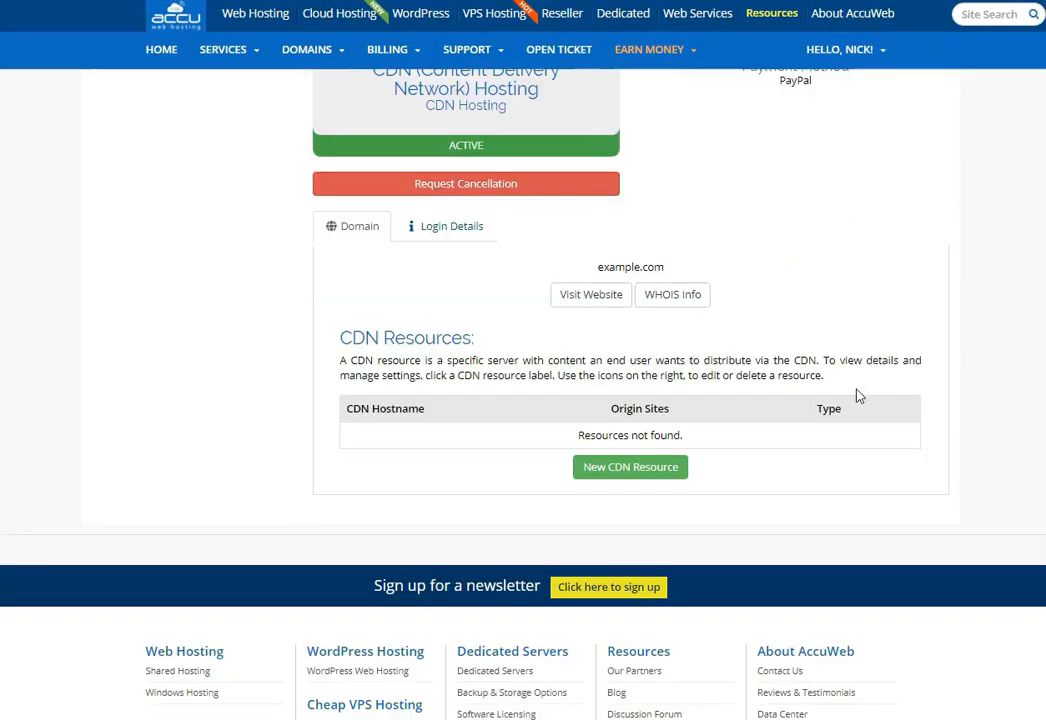
left_click(635, 471)
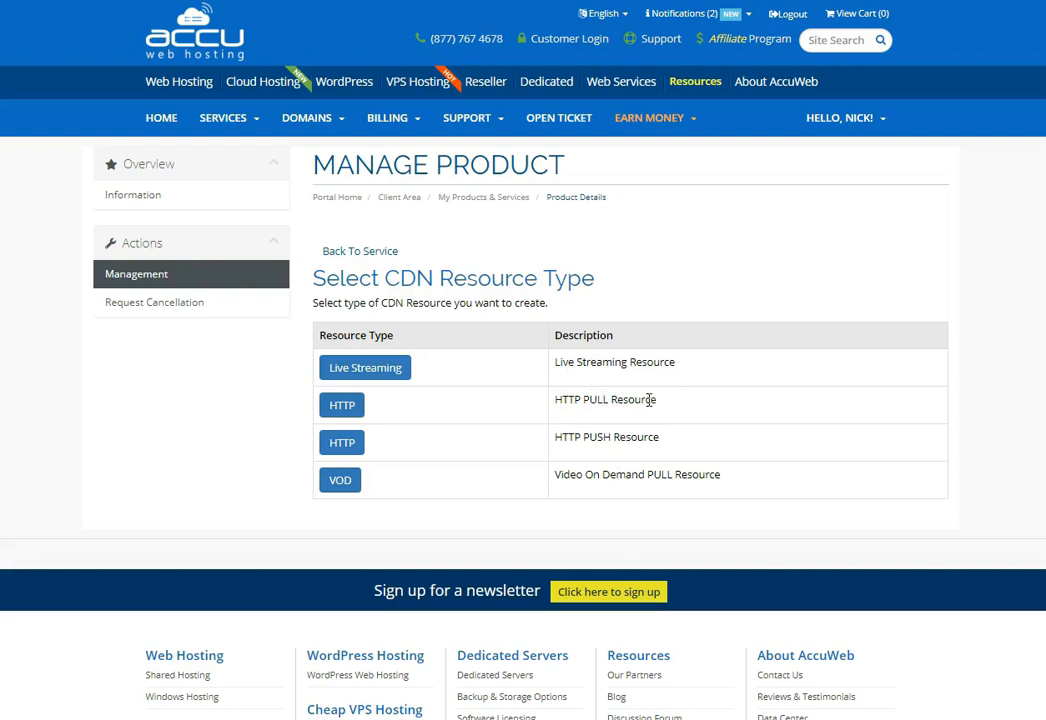
left_click(341, 410)
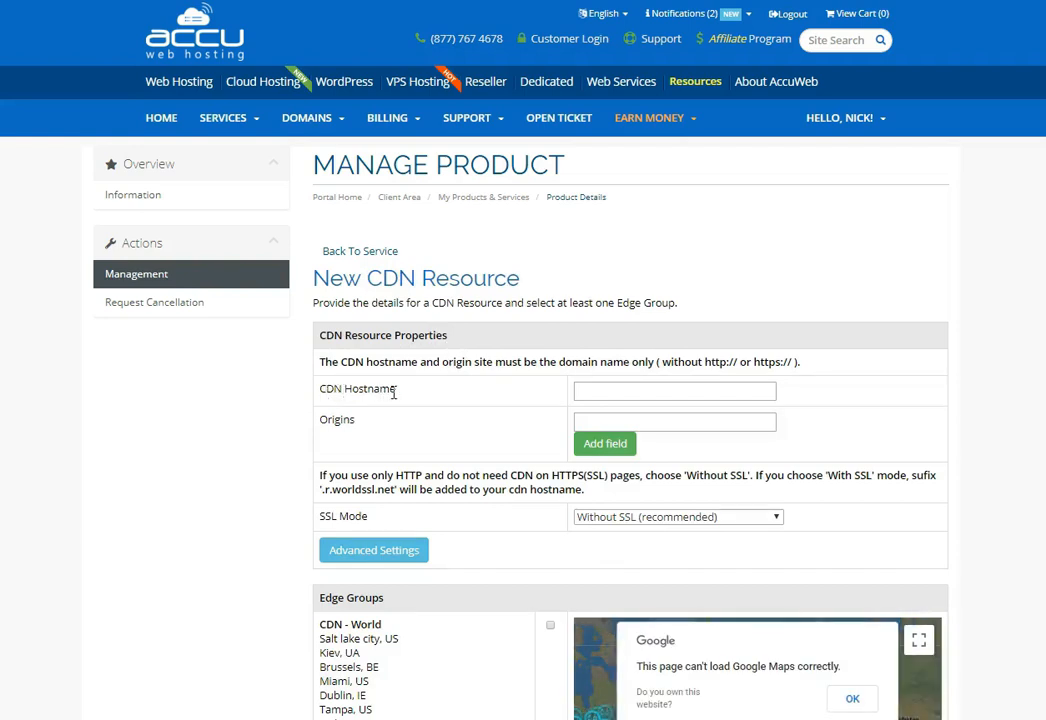
Set the CDN hostname to cdn.example1.com, the origin to example1.com, and SSL mode to Without SSL (recommended).
left_click(619, 391)
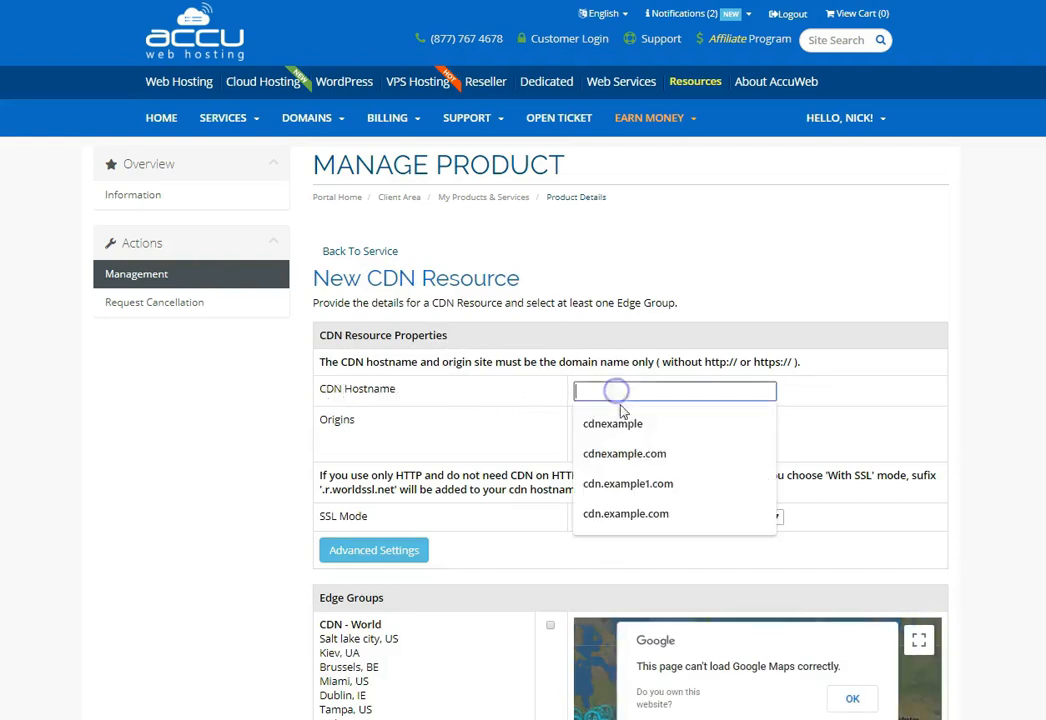
left_click(634, 486)
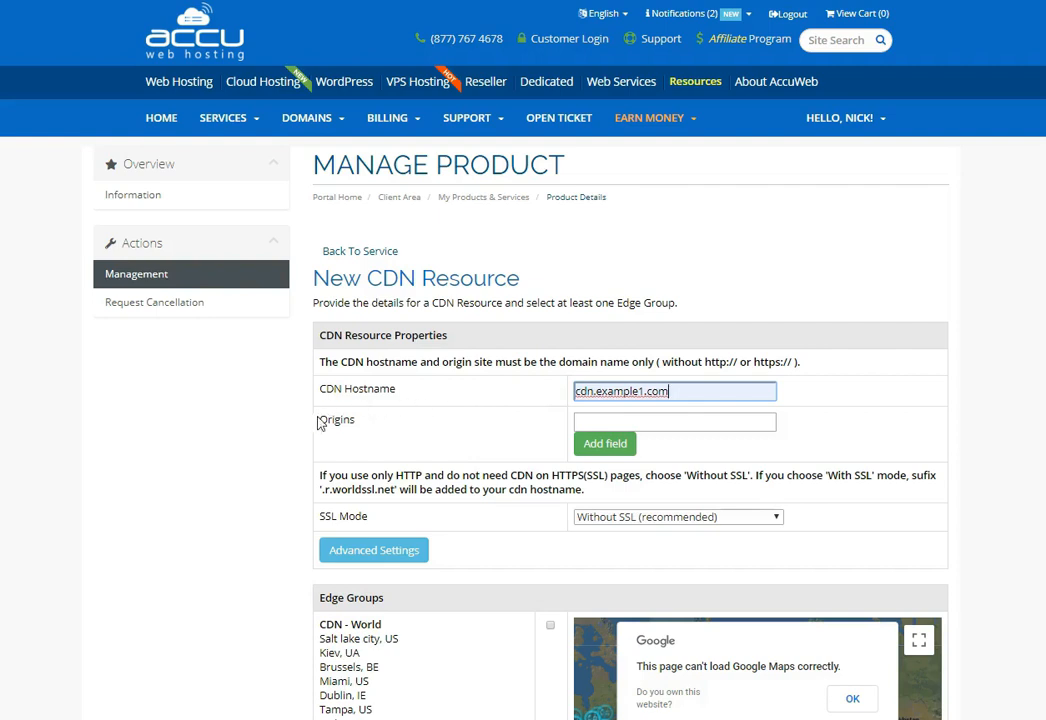
left_click(585, 421)
left_click(628, 484)
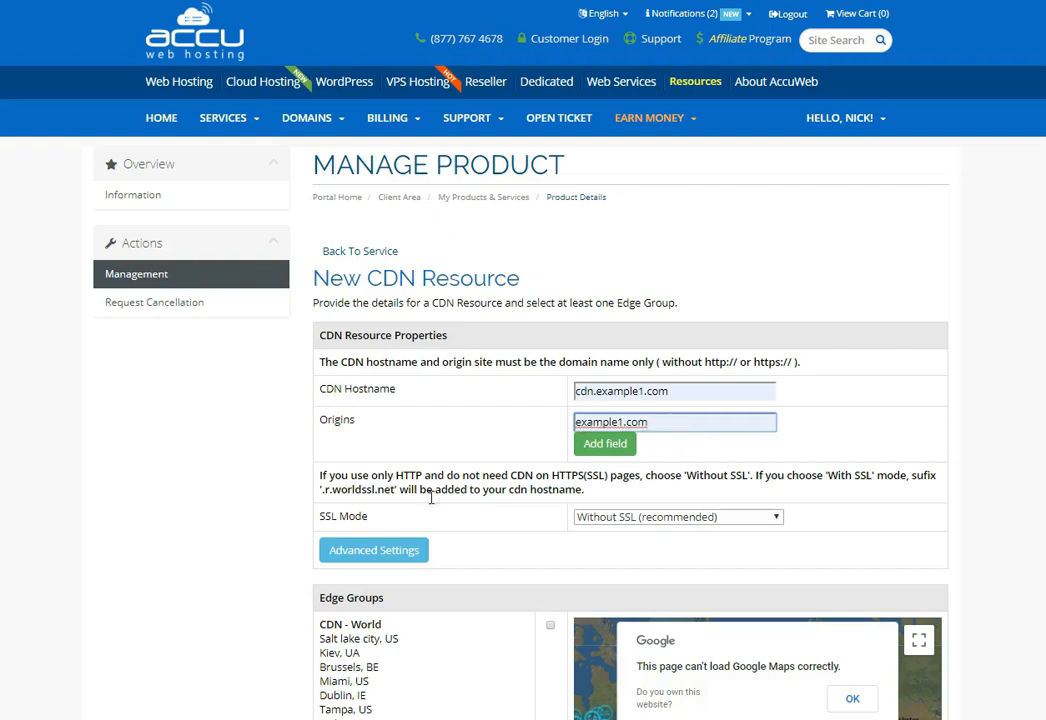
left_click(600, 519)
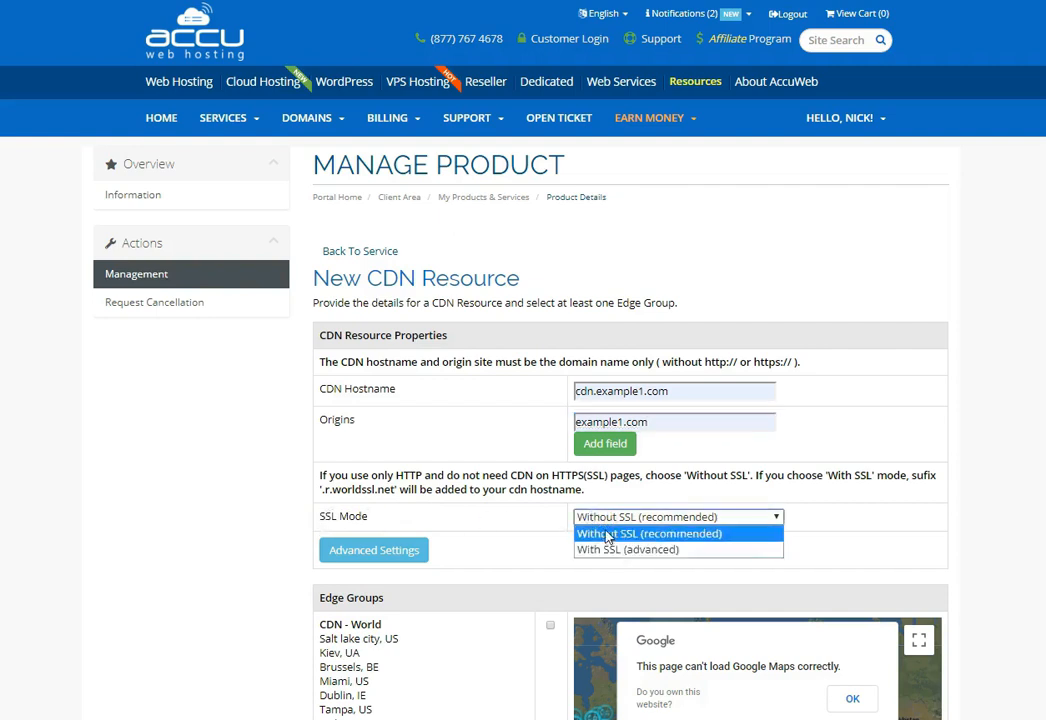
left_click(627, 537)
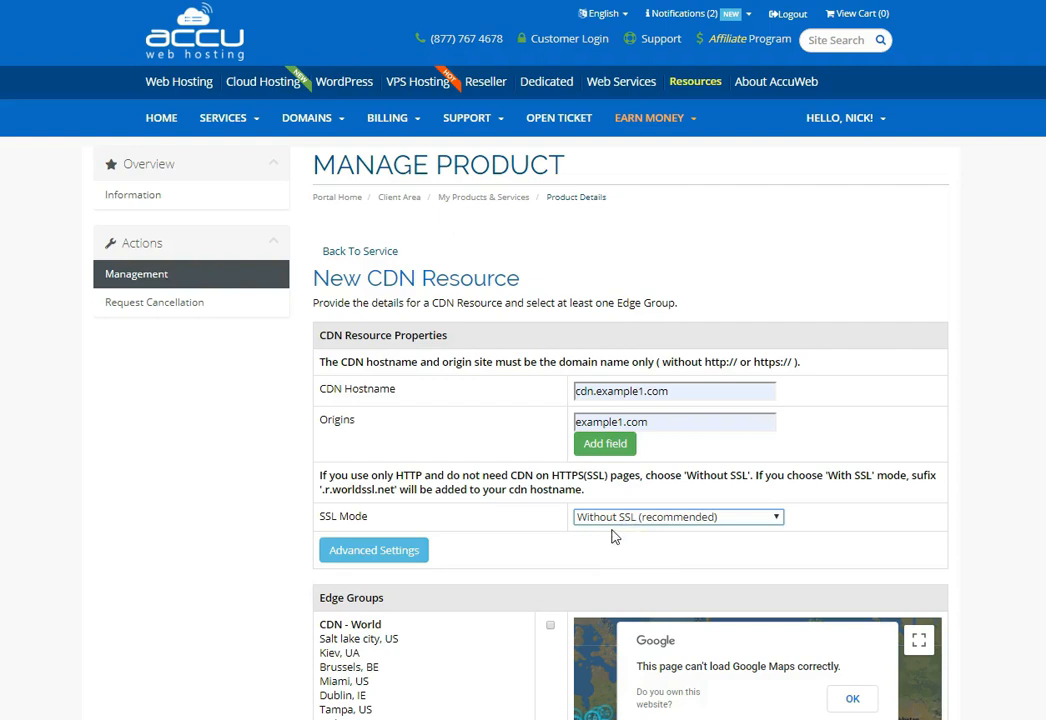
Select the CDN - World edge group and create the CDN resource.
scroll(614, 536, "down", 1)
scroll(614, 536, "down", 2)
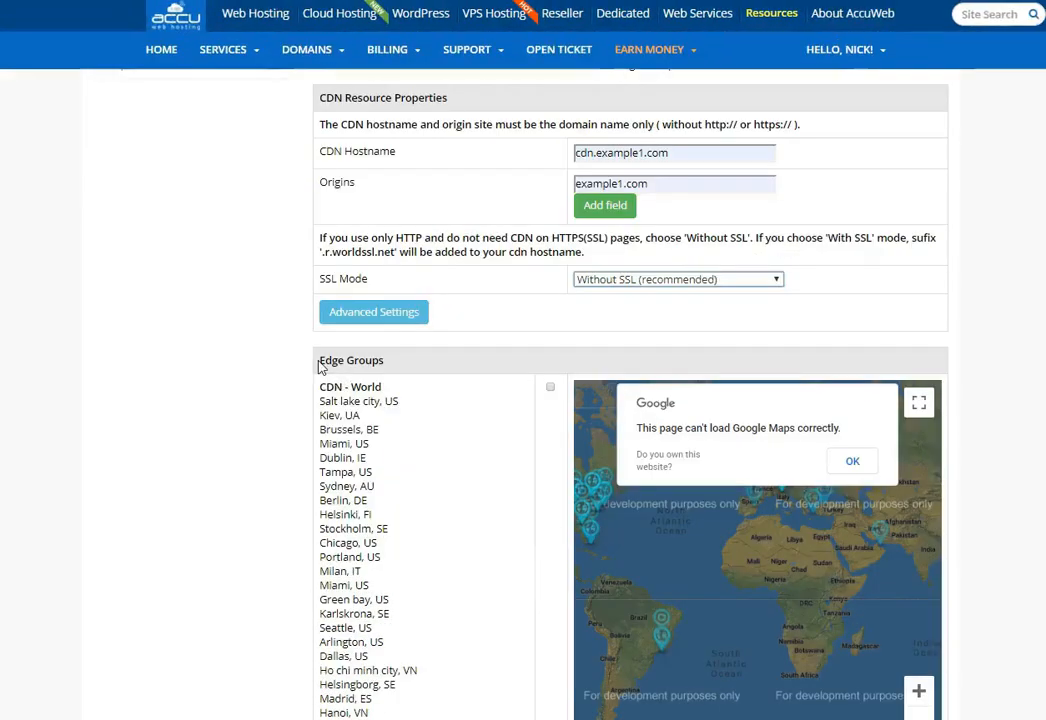
left_click(550, 386)
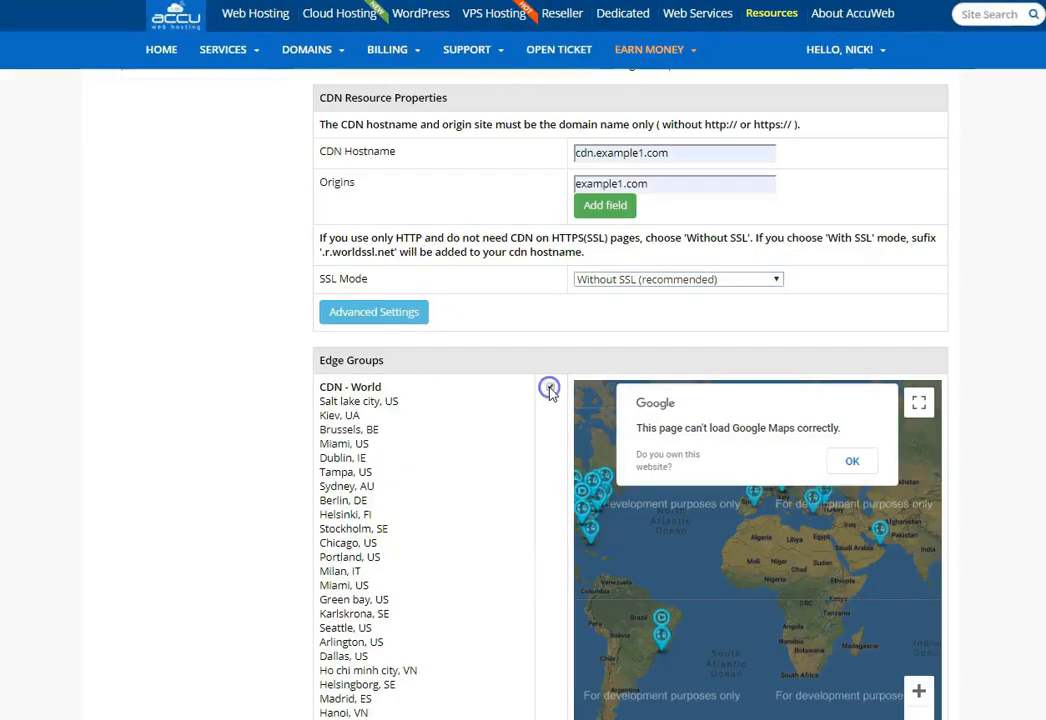
scroll(549, 406, "down", 9)
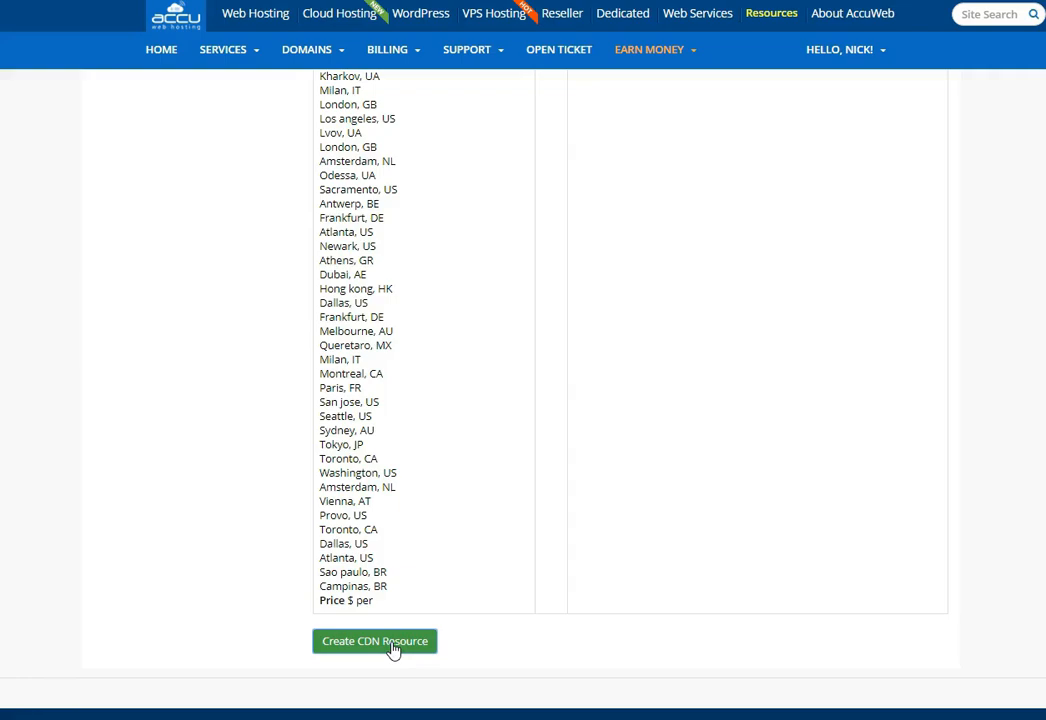
left_click(394, 645)
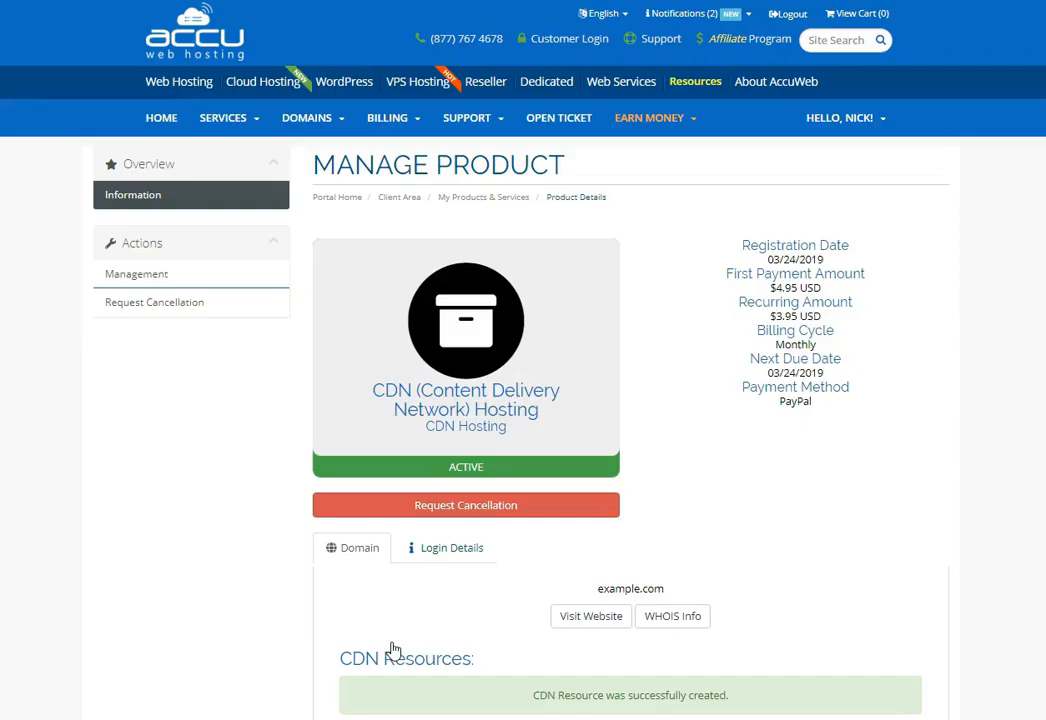
Open the new resource's details and copy the CNAME target from its DNS settings.
scroll(394, 651, "down", 3)
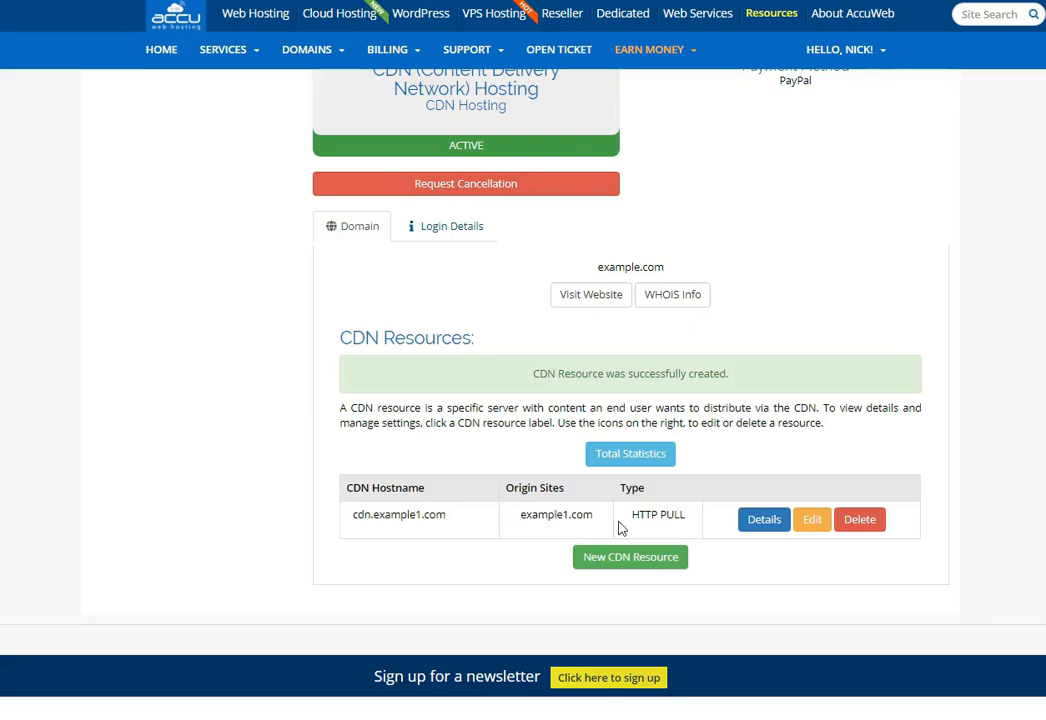
left_click(764, 521)
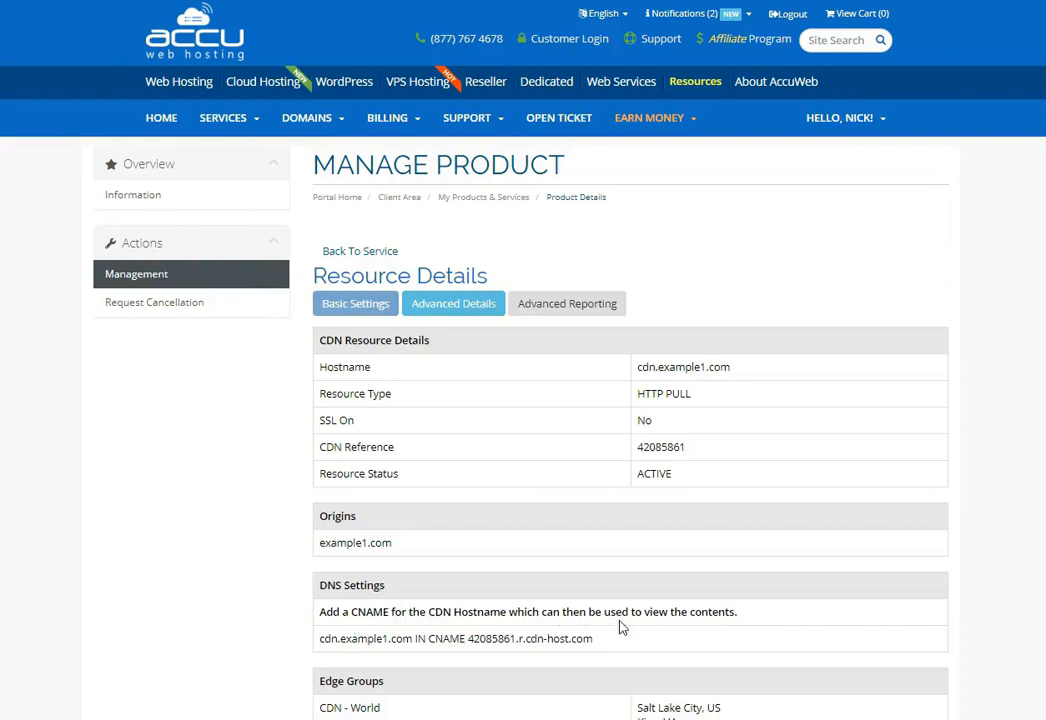
left_click_drag(318, 645, 596, 648)
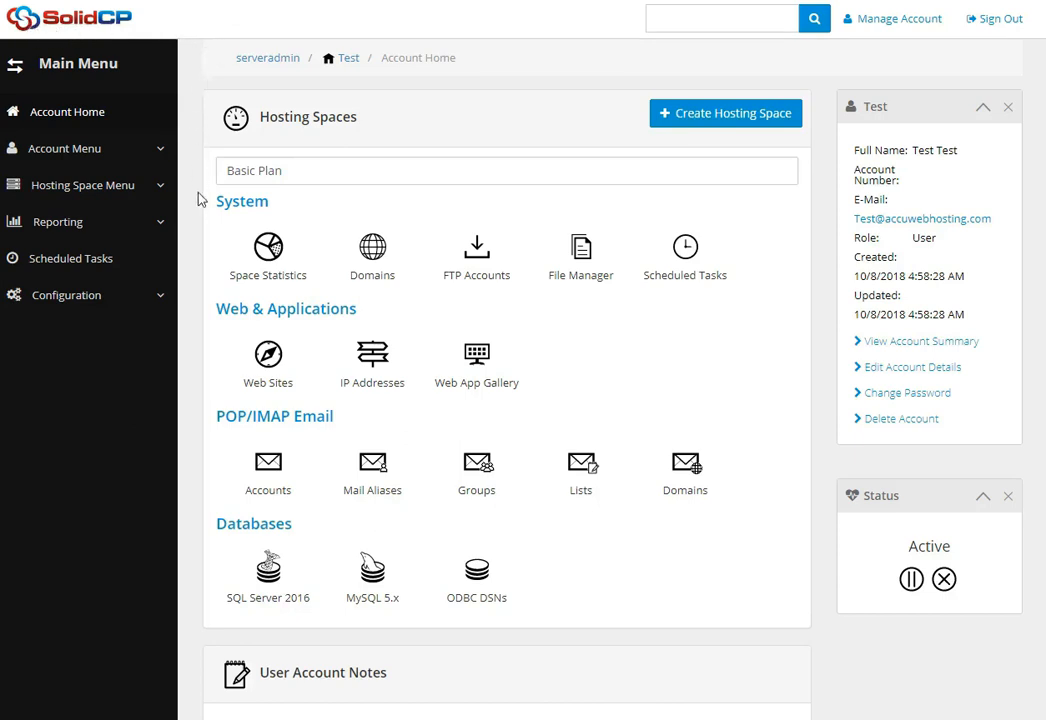
In SolidCP, add a CNAME record named cdn pointing to 42085861.r.cdn-host.com to example1.com's DNS zone.
left_click(372, 260)
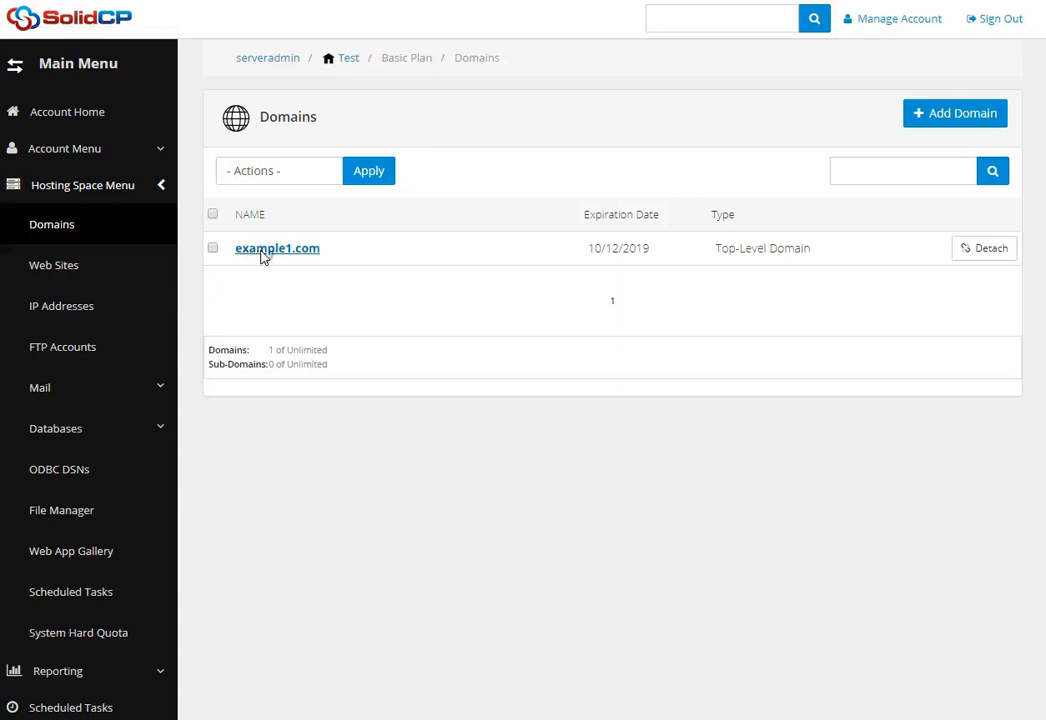
left_click(262, 252)
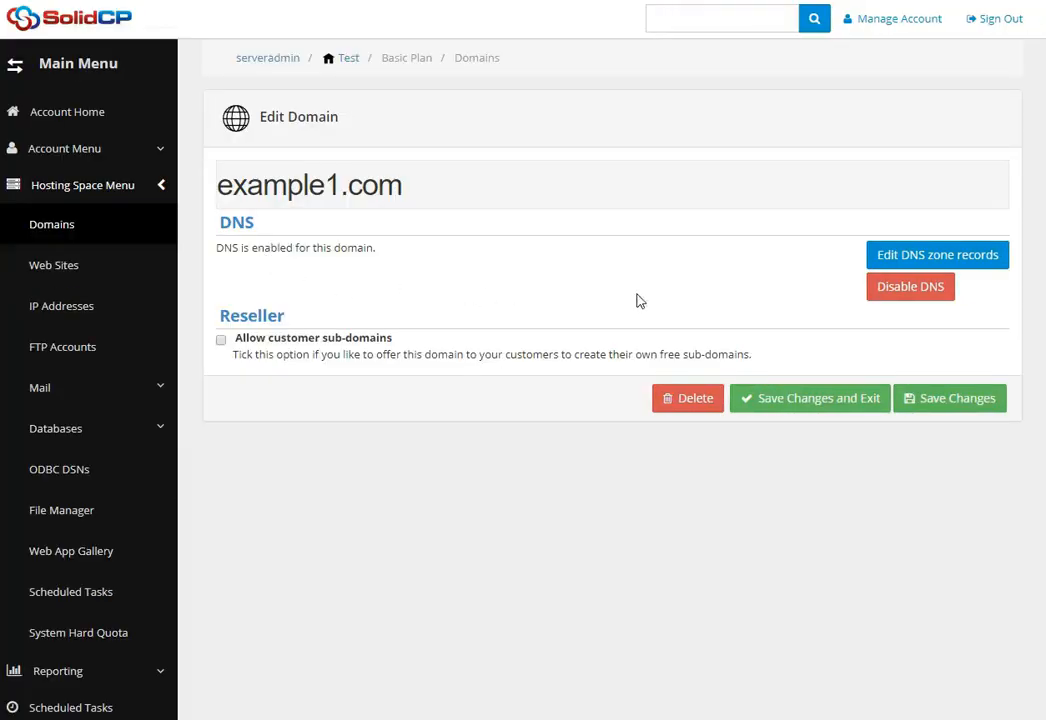
left_click(910, 262)
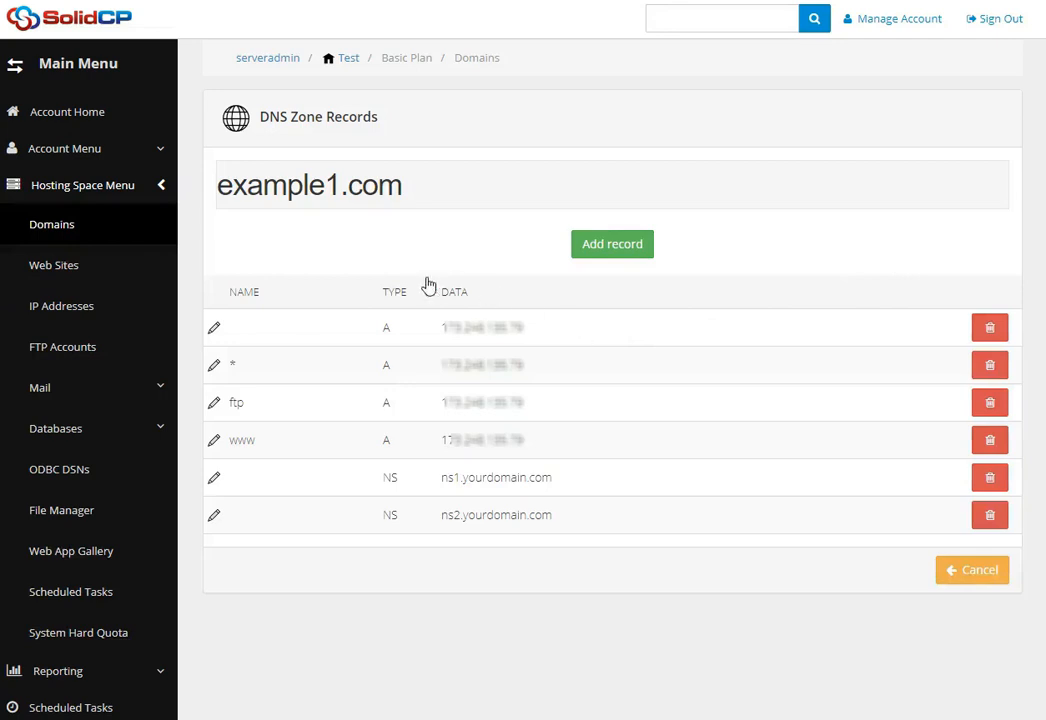
left_click(604, 250)
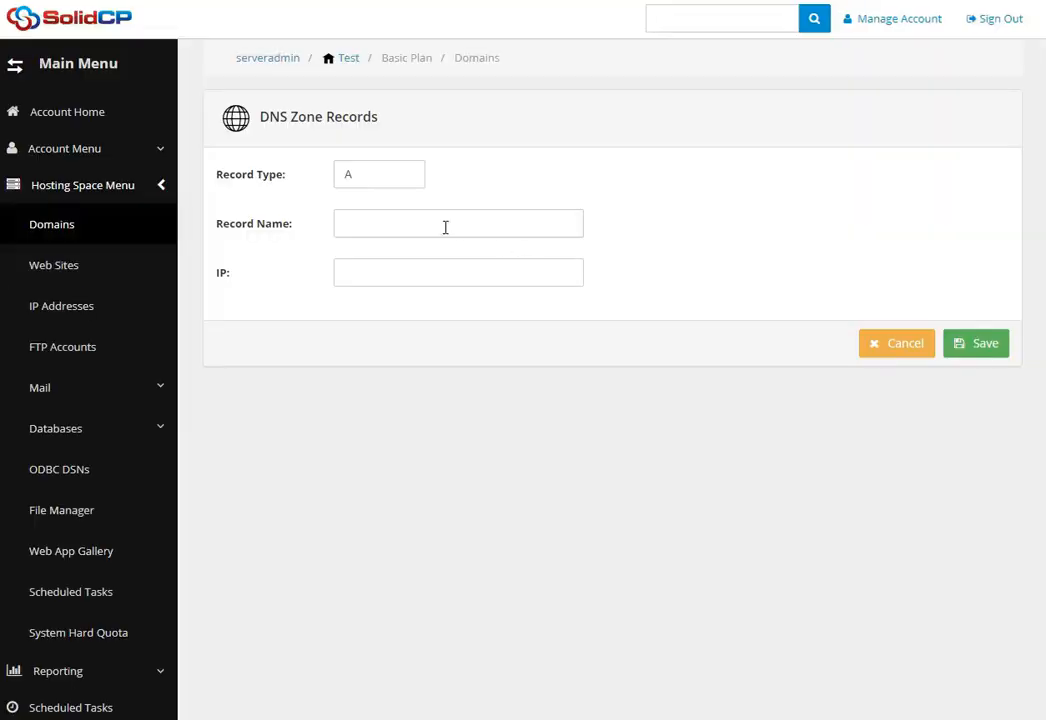
left_click(368, 180)
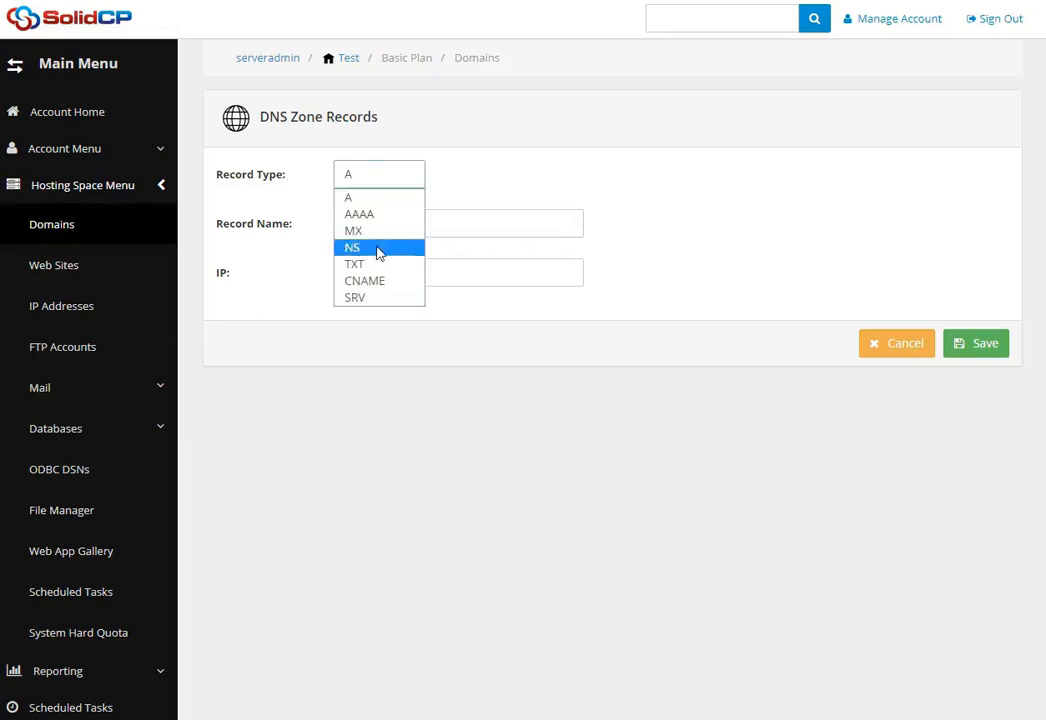
left_click(383, 281)
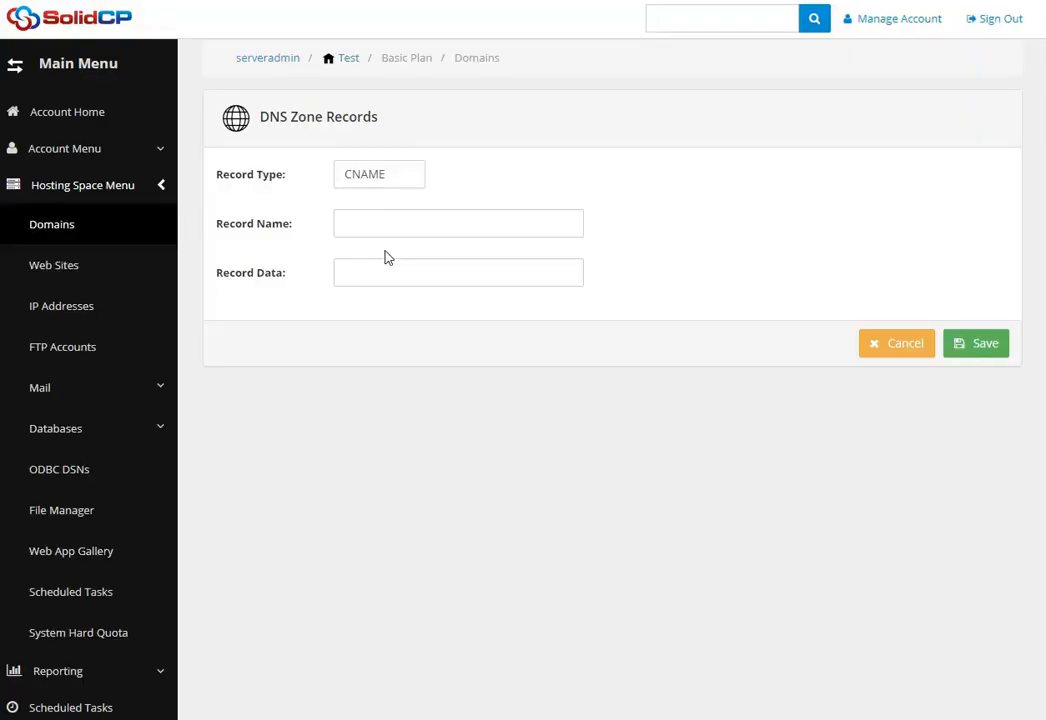
left_click(240, 228)
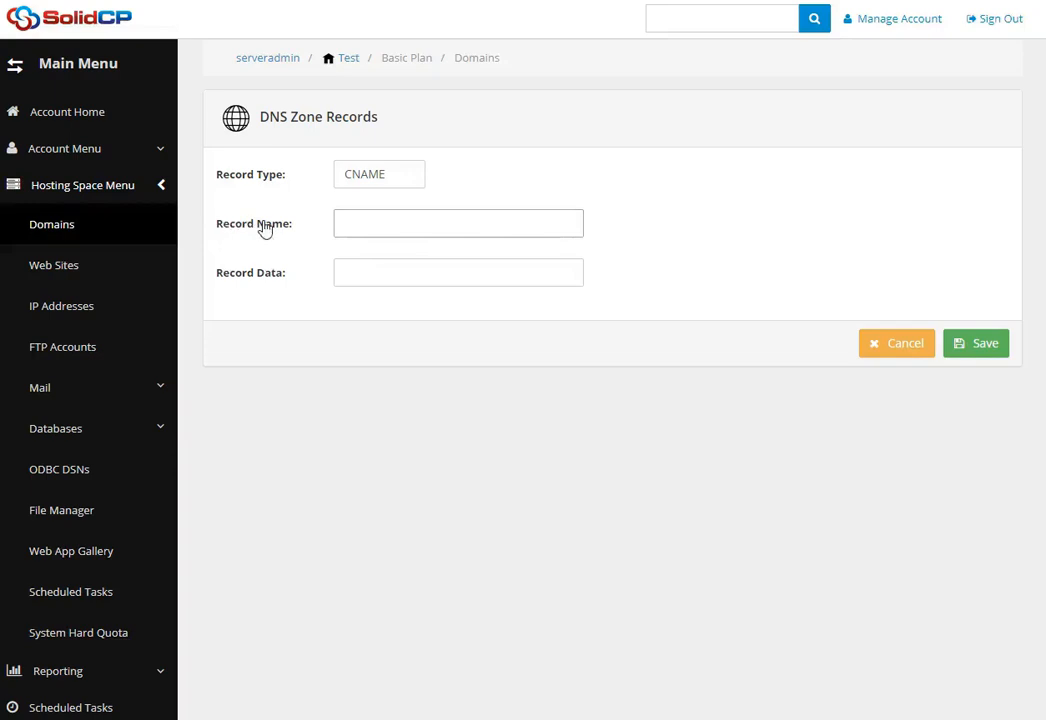
type("cdn")
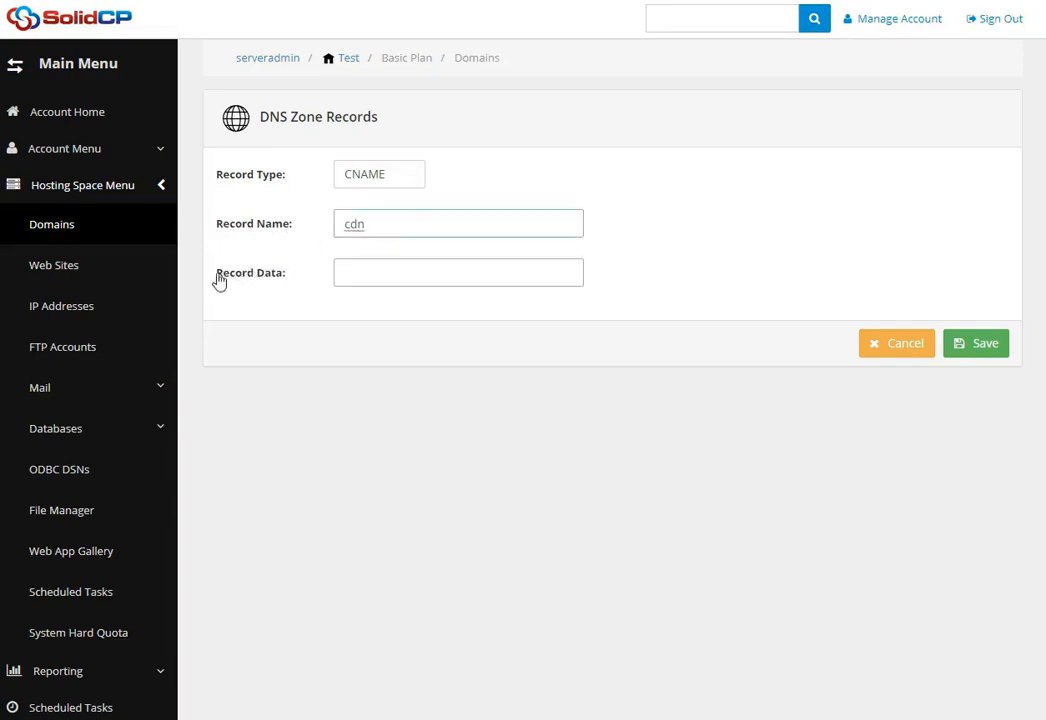
left_click(360, 272)
type("42085861.r.cdn-host.com")
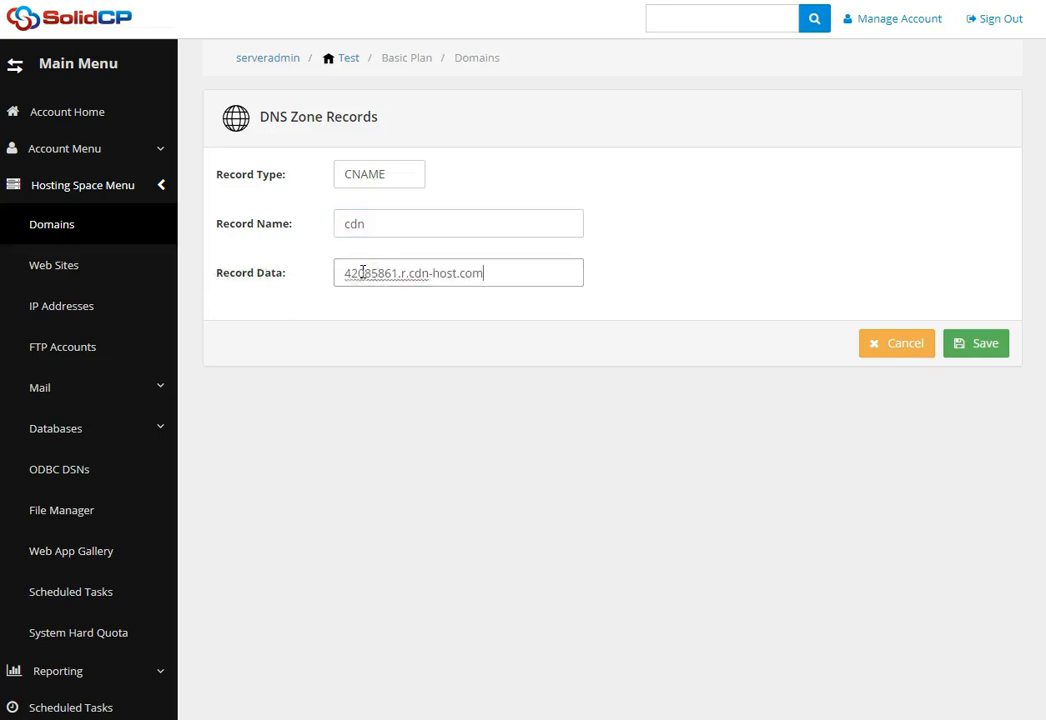
left_click(981, 346)
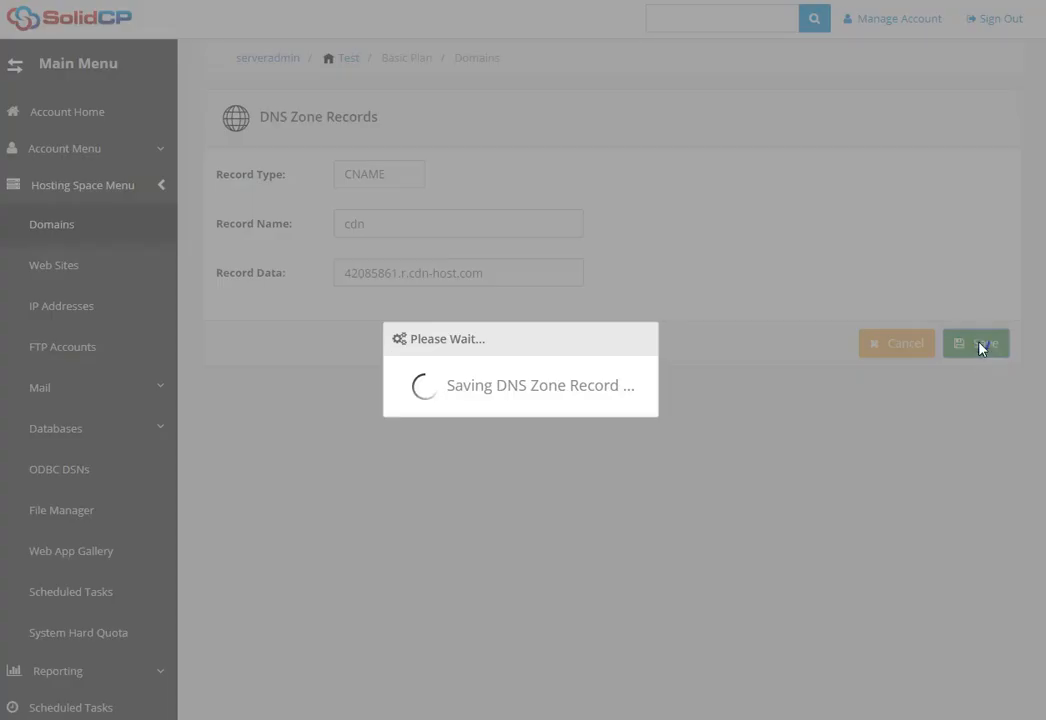